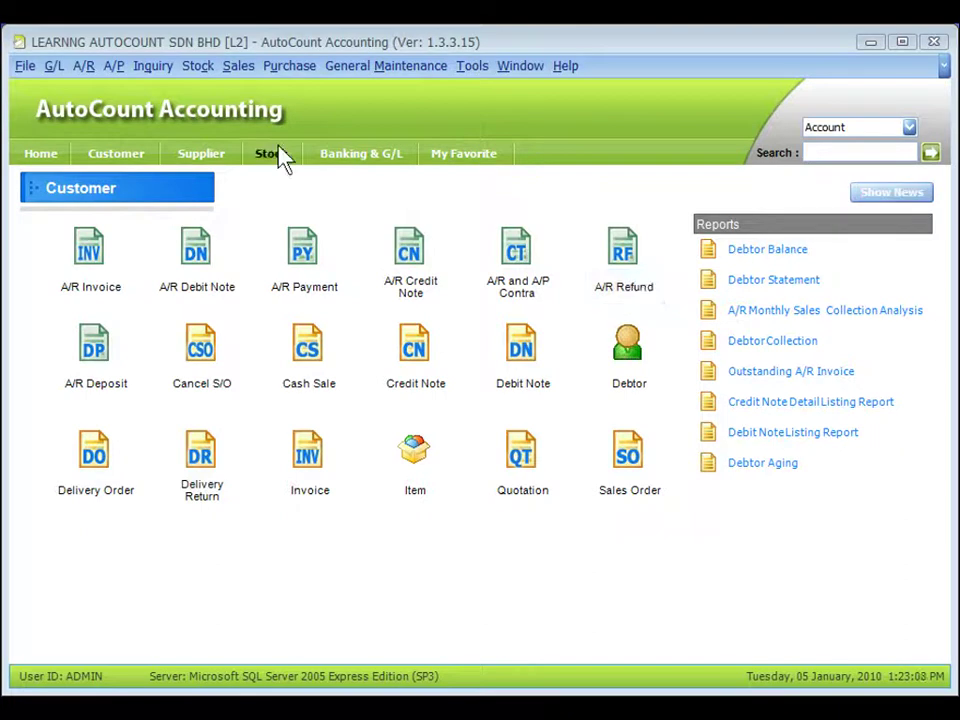
Open A/R Refund Entry from the A/R menu and start a new refund.
{"action": "key", "text": "alt+r"}
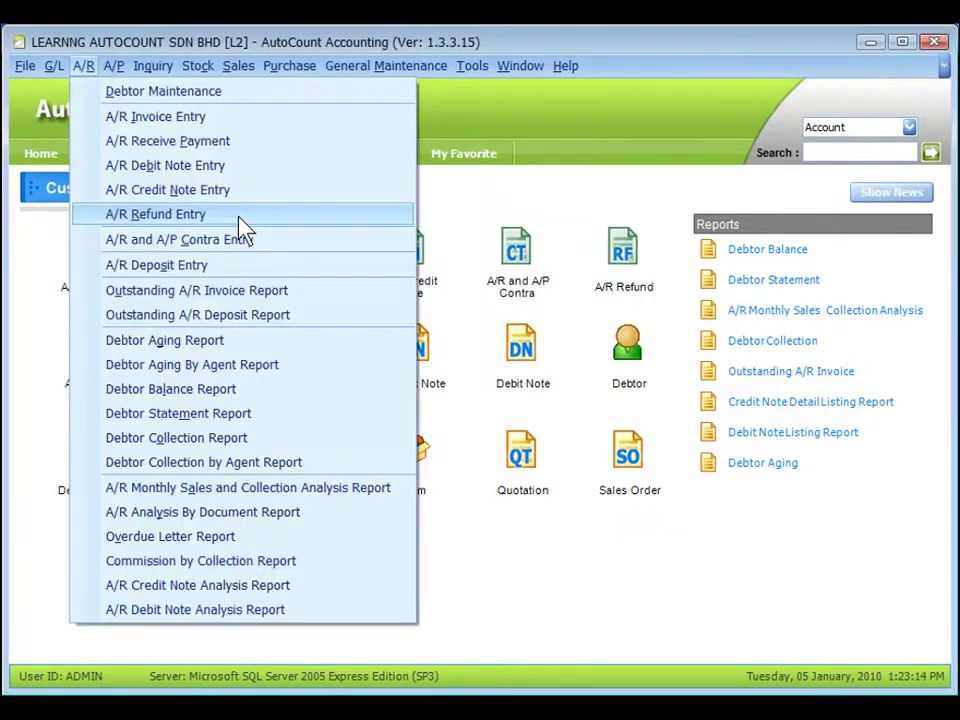
{"action": "left_click", "coordinate": [240, 216]}
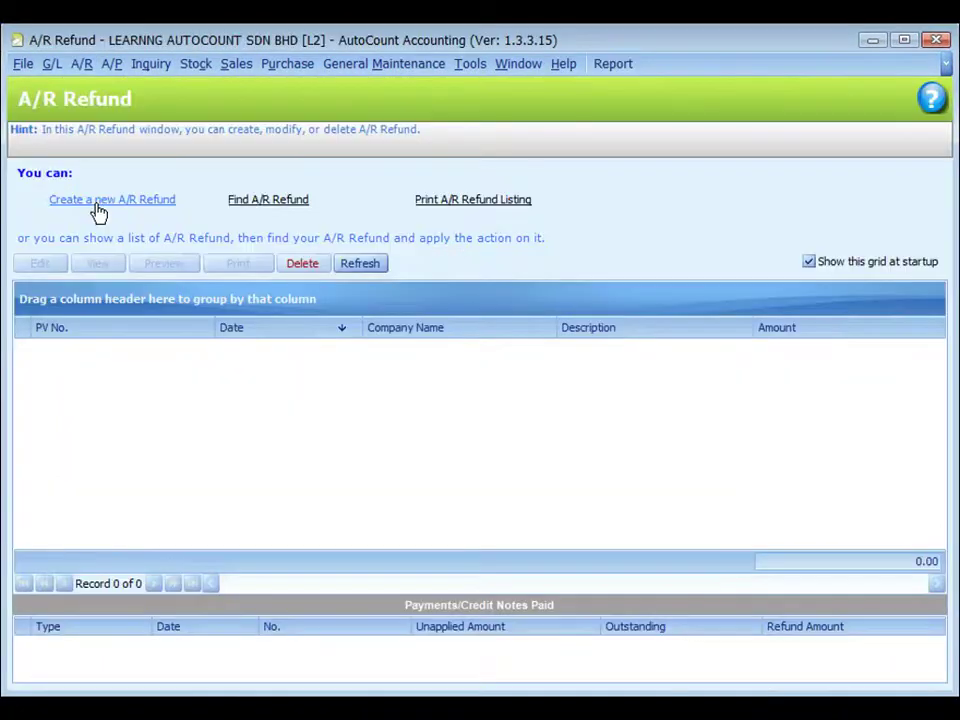
{"action": "left_click", "coordinate": [98, 208]}
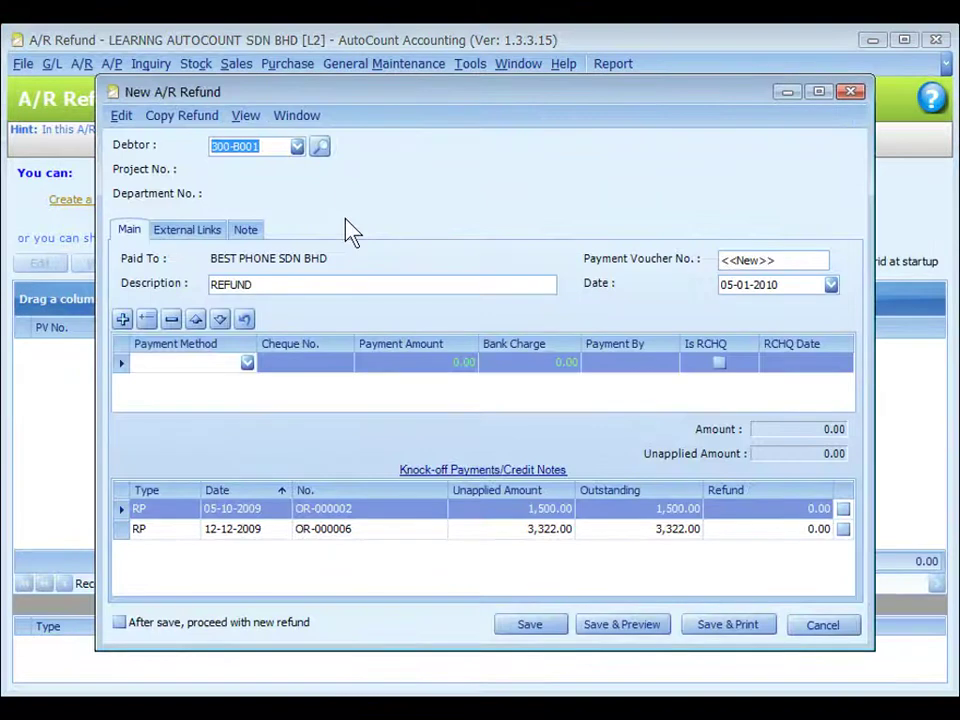
Save a 1,000.00 CASH refund applied against receipt OR-000002.
{"action": "left_click", "coordinate": [247, 363]}
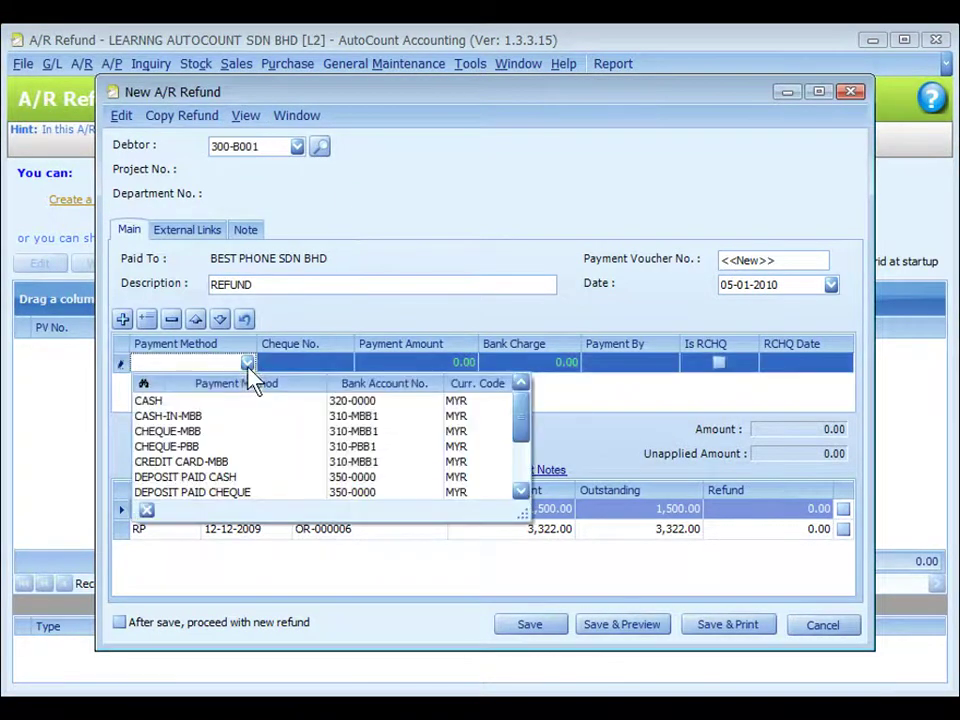
{"action": "left_click", "coordinate": [222, 400]}
{"action": "left_click", "coordinate": [425, 363]}
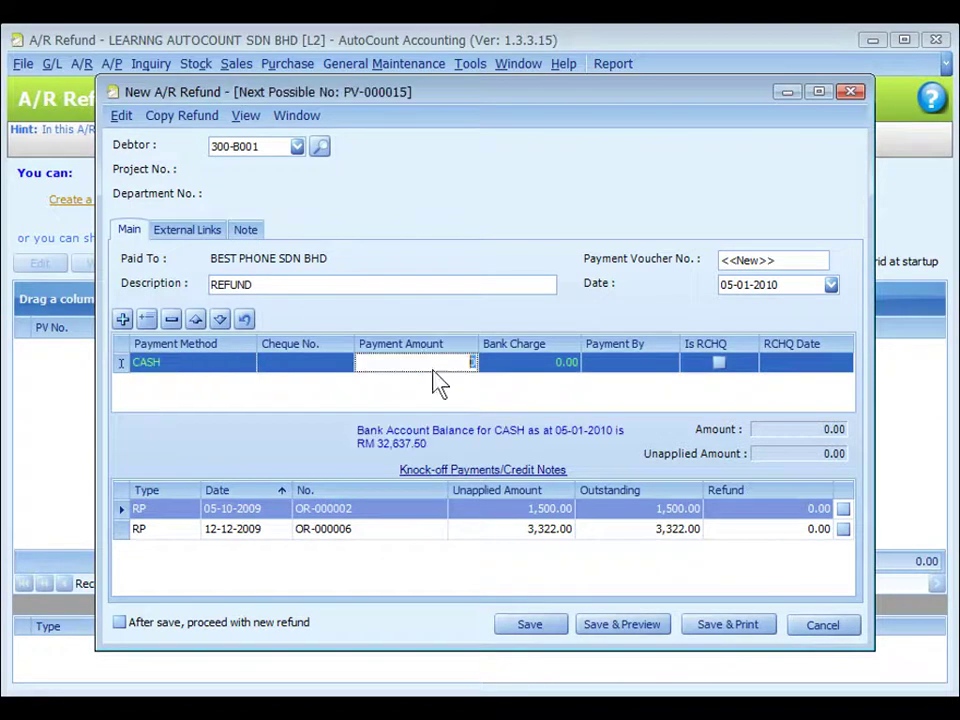
{"action": "type", "text": "1000"}
{"action": "left_click", "coordinate": [843, 510]}
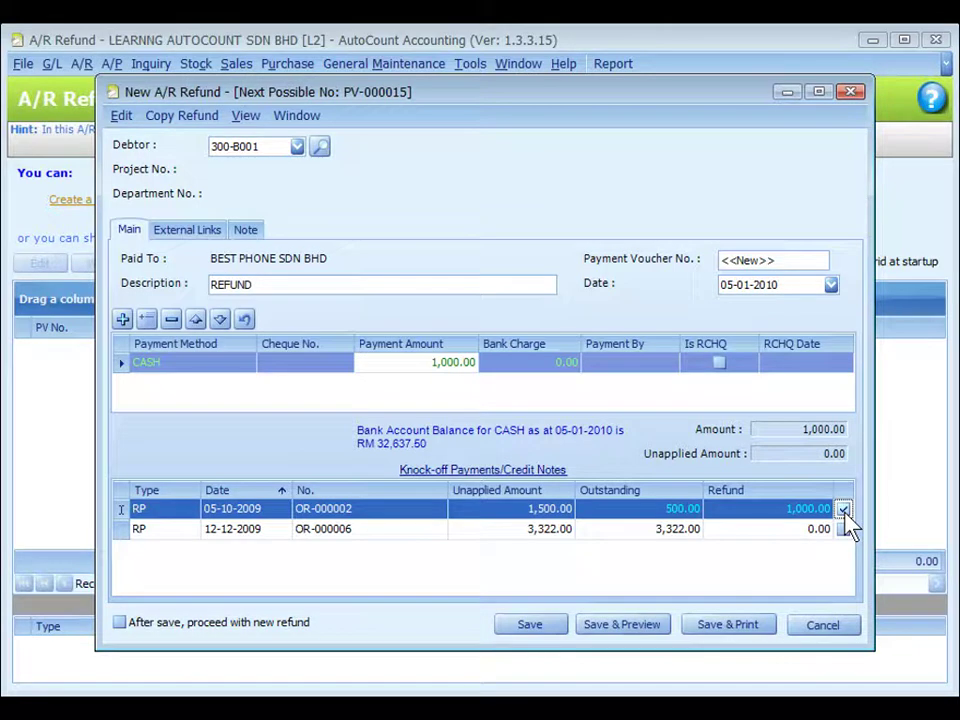
{"action": "left_click", "coordinate": [540, 631]}
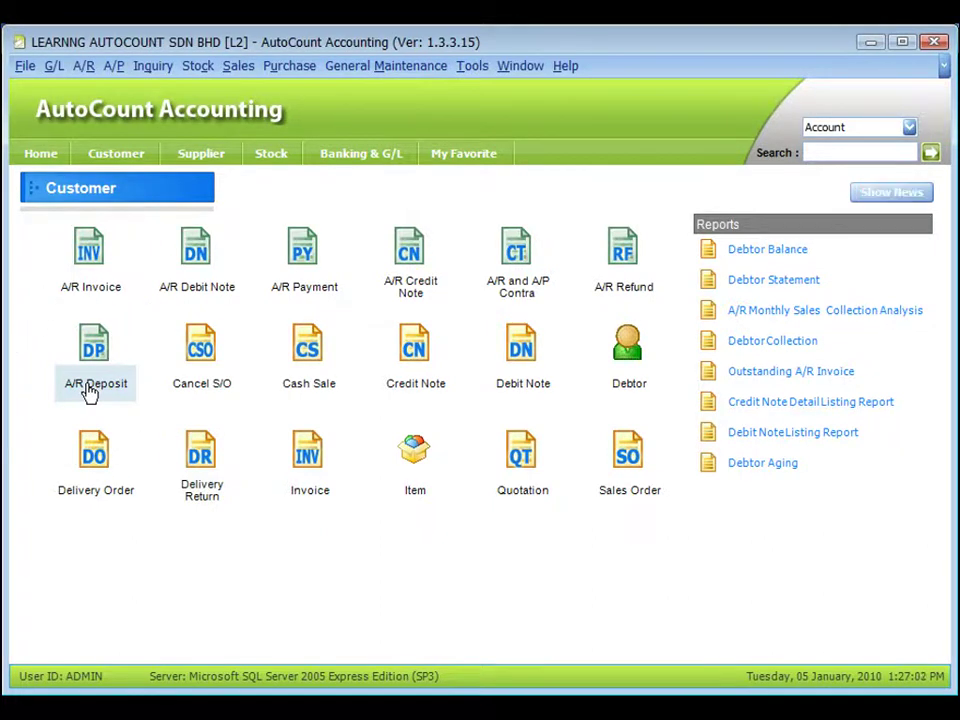
Open A/R Deposit Entry and start a new deposit.
{"action": "left_click", "coordinate": [83, 66]}
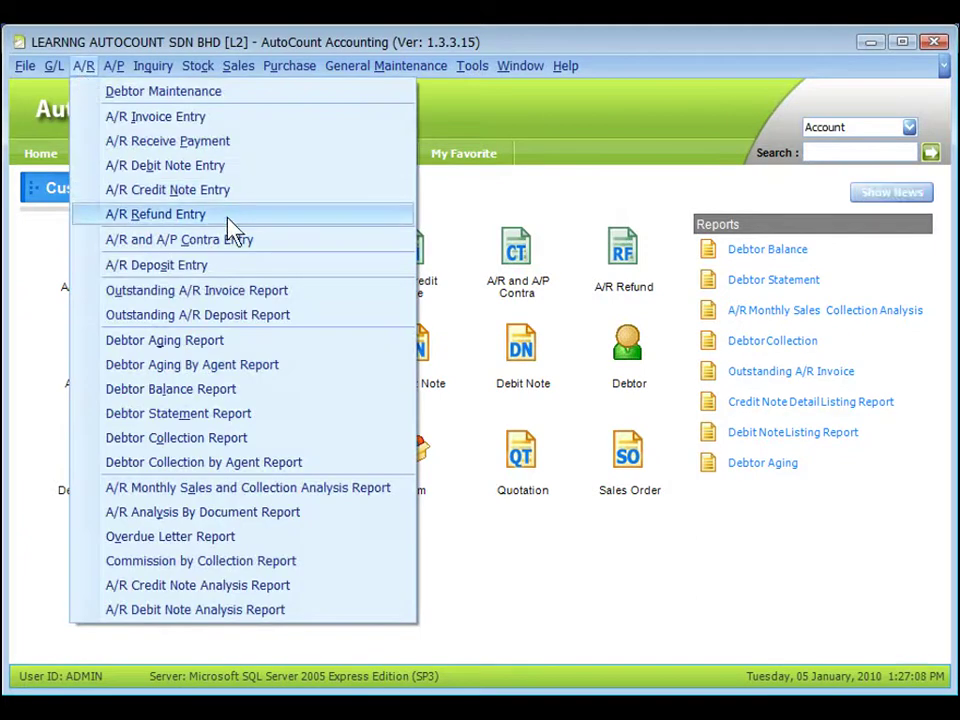
{"action": "left_click", "coordinate": [219, 265]}
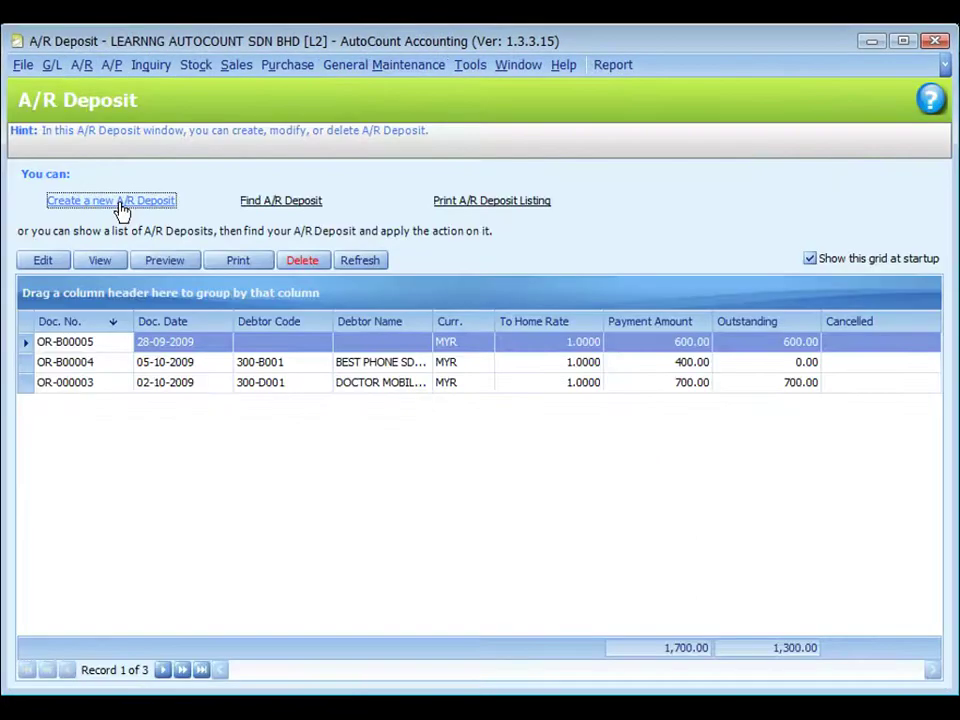
{"action": "left_click", "coordinate": [119, 205]}
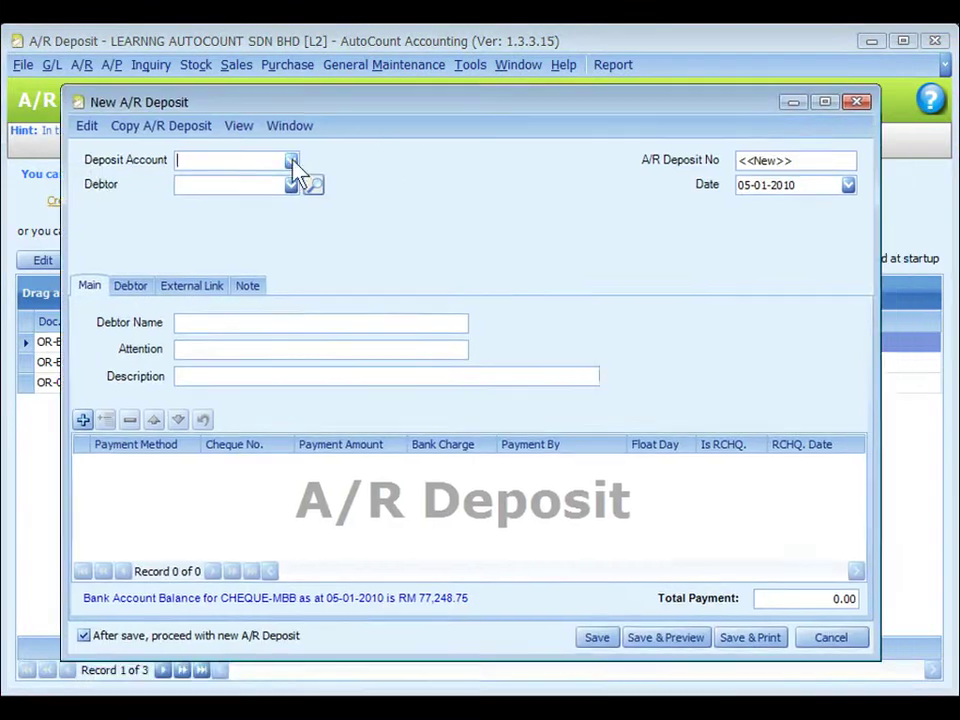
Save a 1,000.00 CASH deposit to DEPOSIT PAID CASH for debtor CARE PHONE SDN BHD.
{"action": "left_click", "coordinate": [291, 161]}
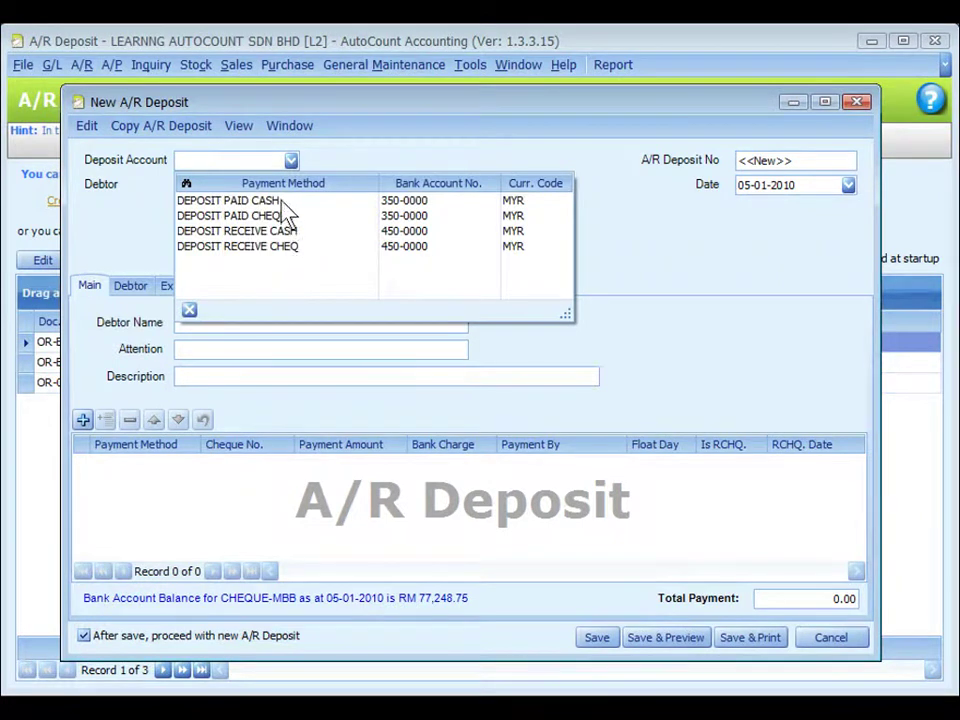
{"action": "left_click", "coordinate": [283, 200]}
{"action": "left_click", "coordinate": [290, 186]}
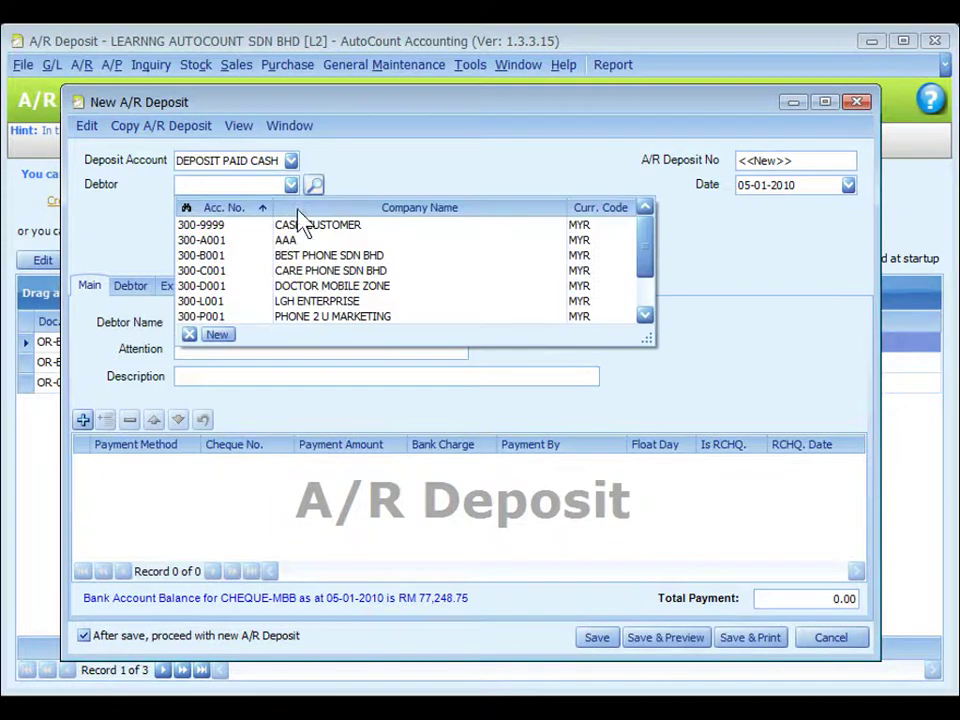
{"action": "left_click", "coordinate": [318, 272]}
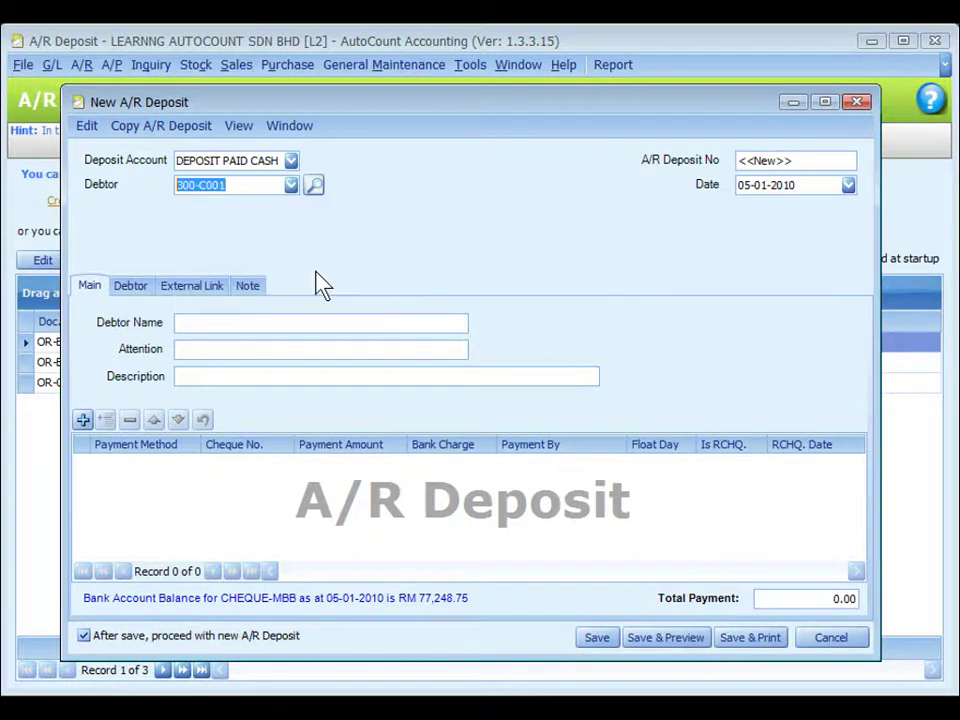
{"action": "left_click", "coordinate": [84, 420]}
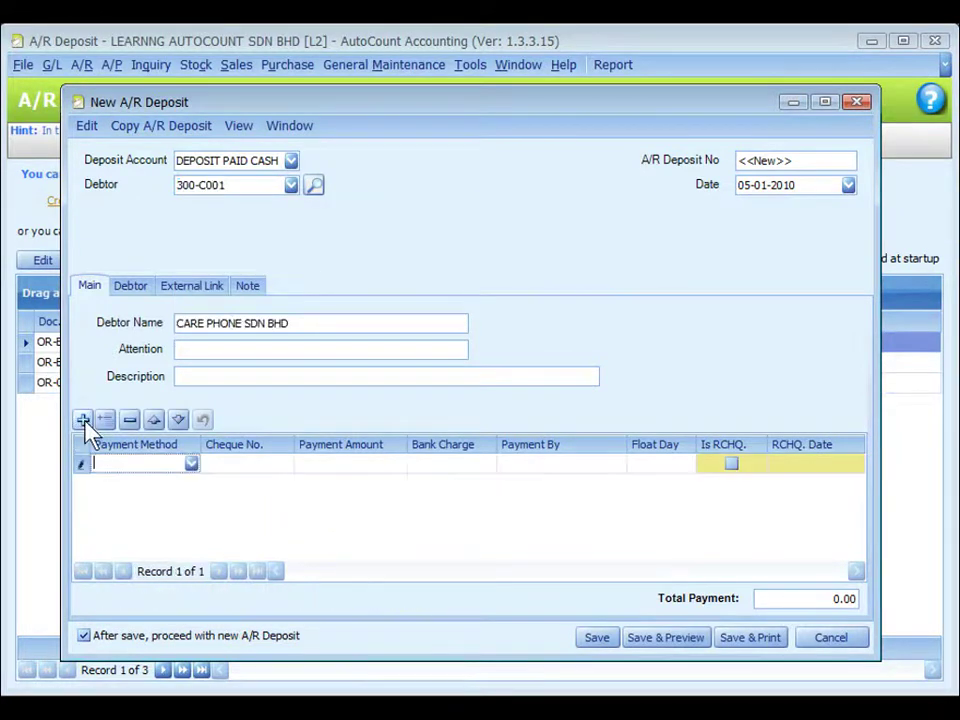
{"action": "left_click", "coordinate": [191, 465]}
{"action": "left_click", "coordinate": [155, 502]}
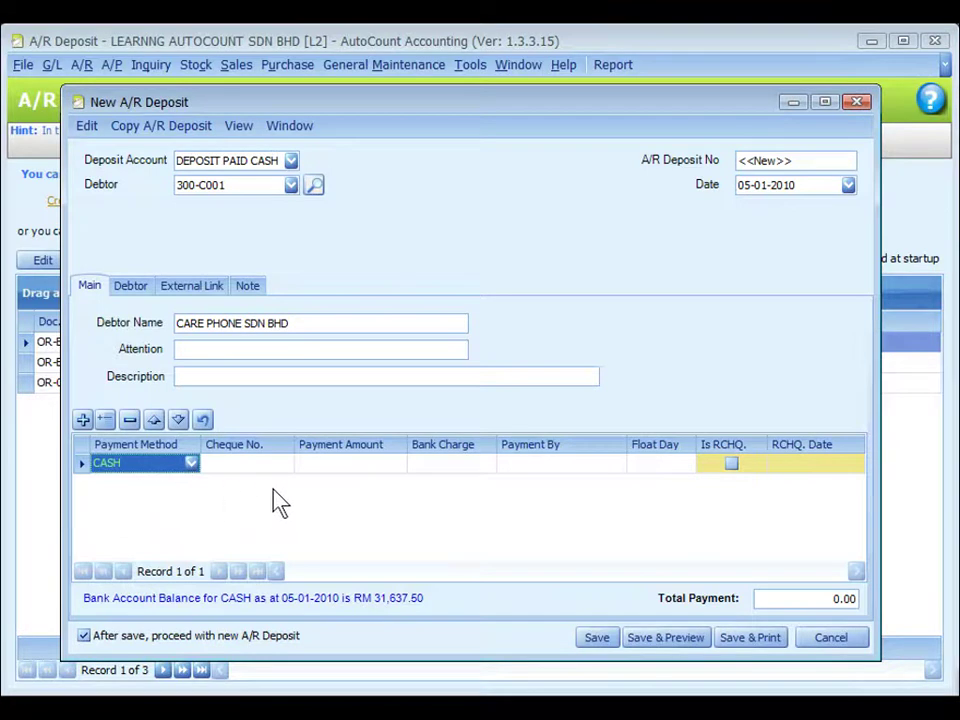
{"action": "left_click", "coordinate": [333, 463]}
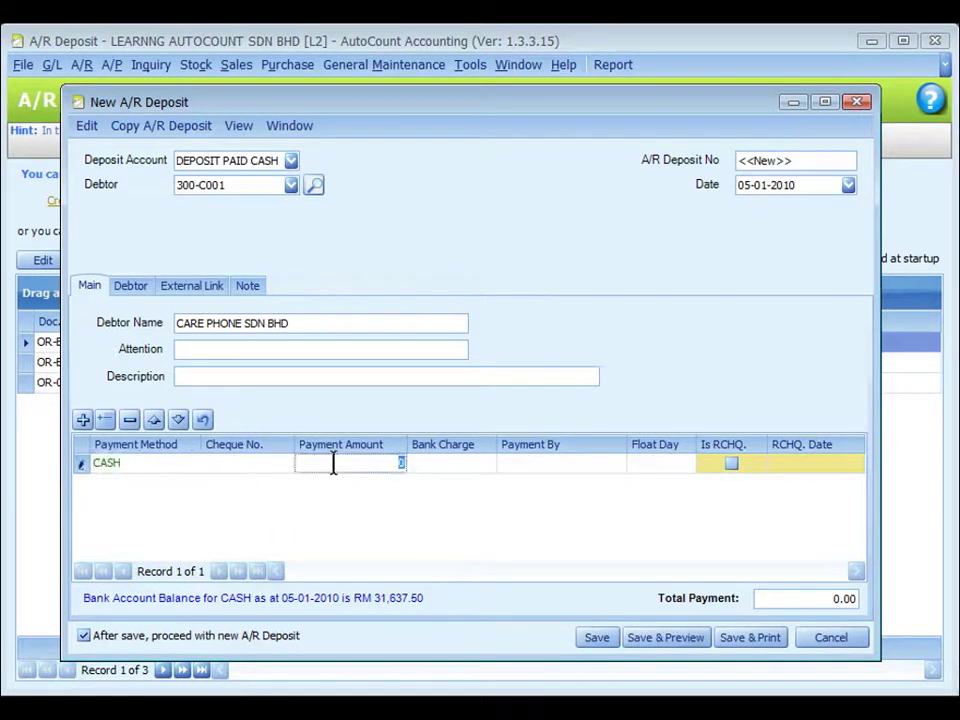
{"action": "type", "text": "1000"}
{"action": "left_click", "coordinate": [597, 638]}
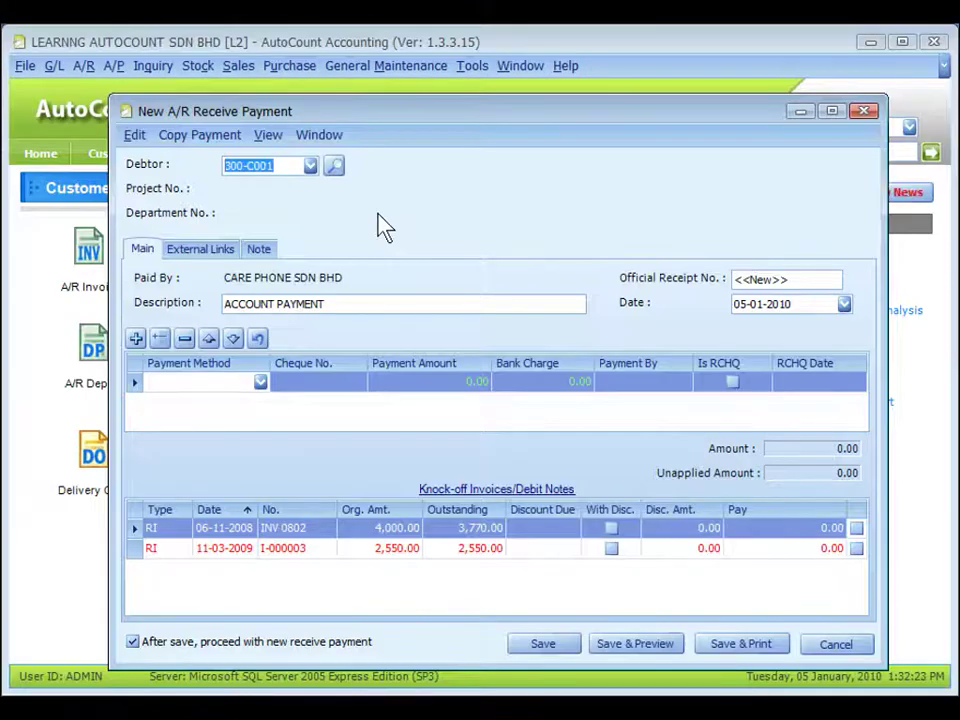
Set the receive payment's method to DEPOSIT PAID CASH.
{"action": "left_click", "coordinate": [260, 382]}
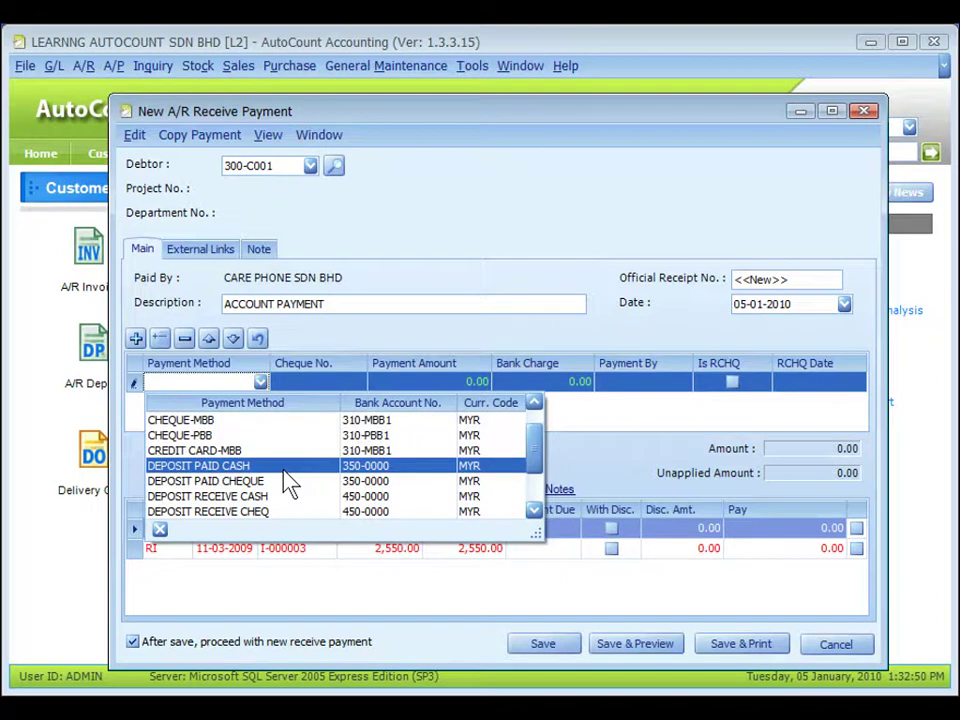
{"action": "left_click", "coordinate": [288, 483]}
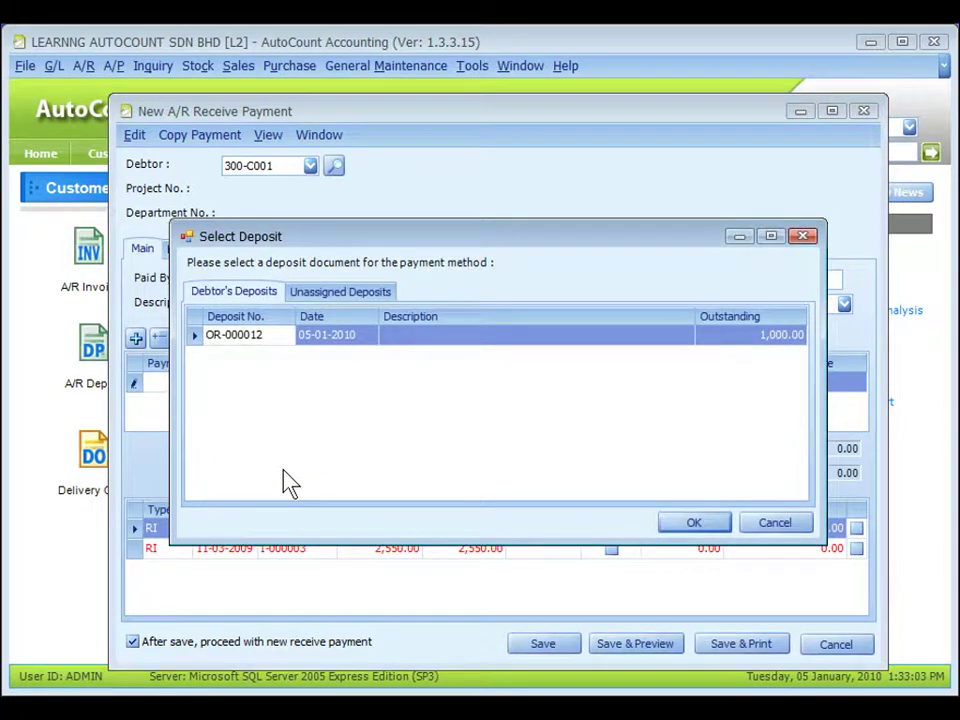
Choose the debtor's deposit OR-000012 and confirm it for the payment.
{"action": "left_click", "coordinate": [350, 295]}
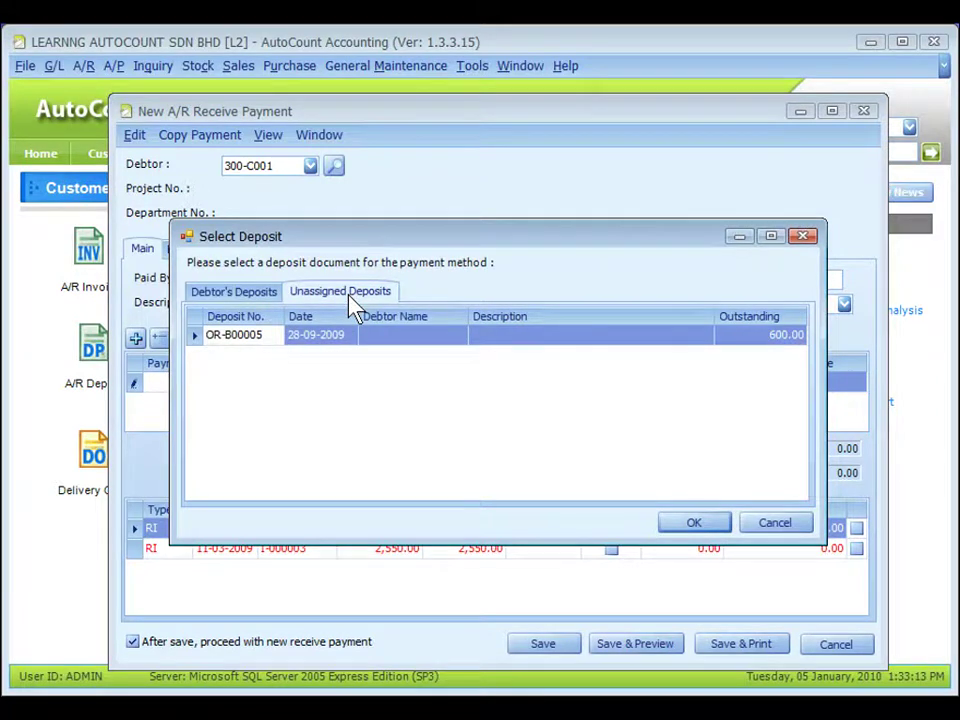
{"action": "left_click", "coordinate": [233, 291]}
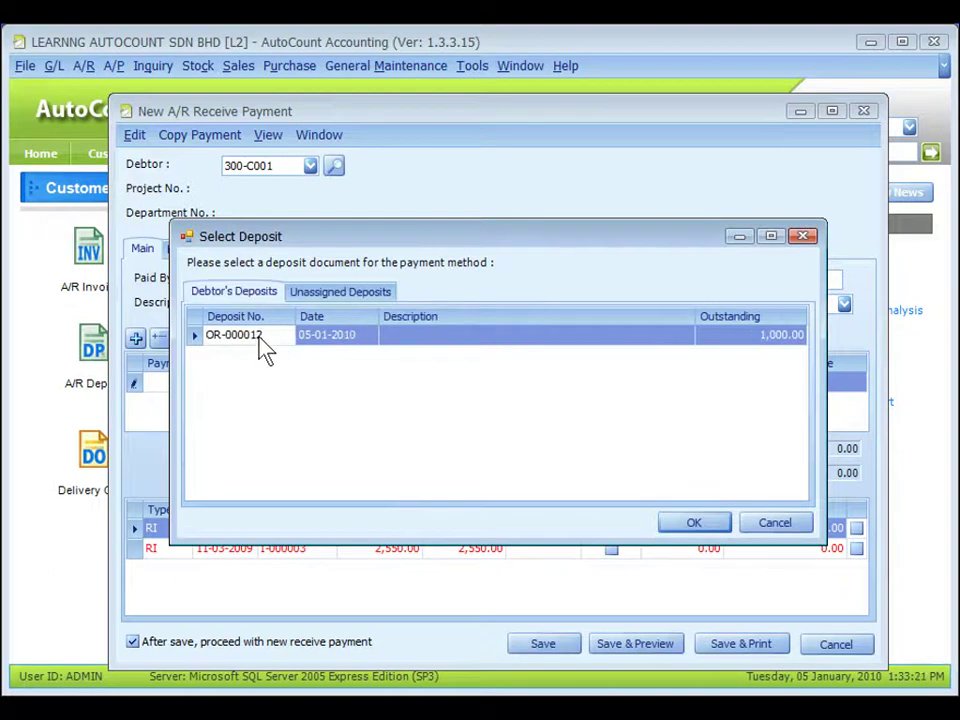
{"action": "left_click", "coordinate": [263, 346]}
{"action": "left_click", "coordinate": [692, 524]}
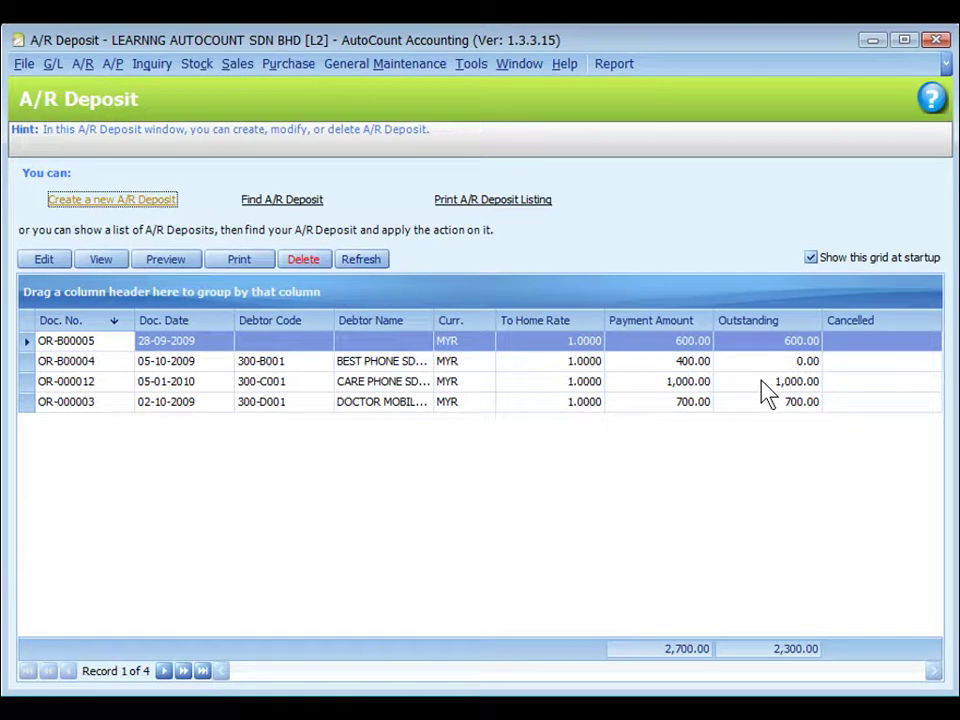
Add the Refund, Transferred Amount and Forfeited Amount columns to the deposit list.
{"action": "right_click", "coordinate": [793, 328]}
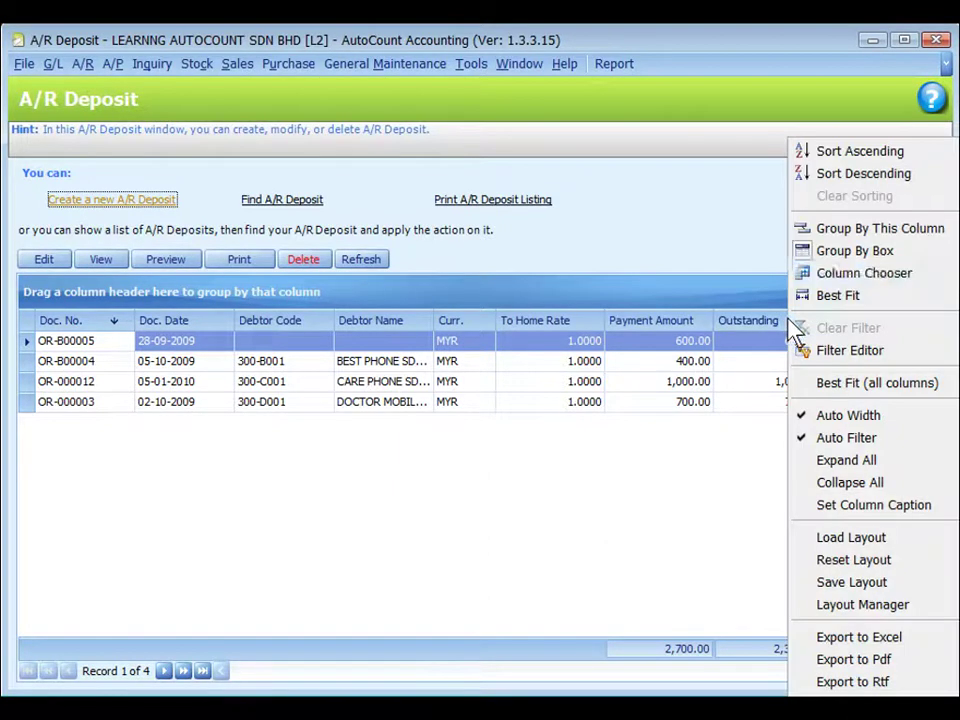
{"action": "left_click", "coordinate": [838, 275]}
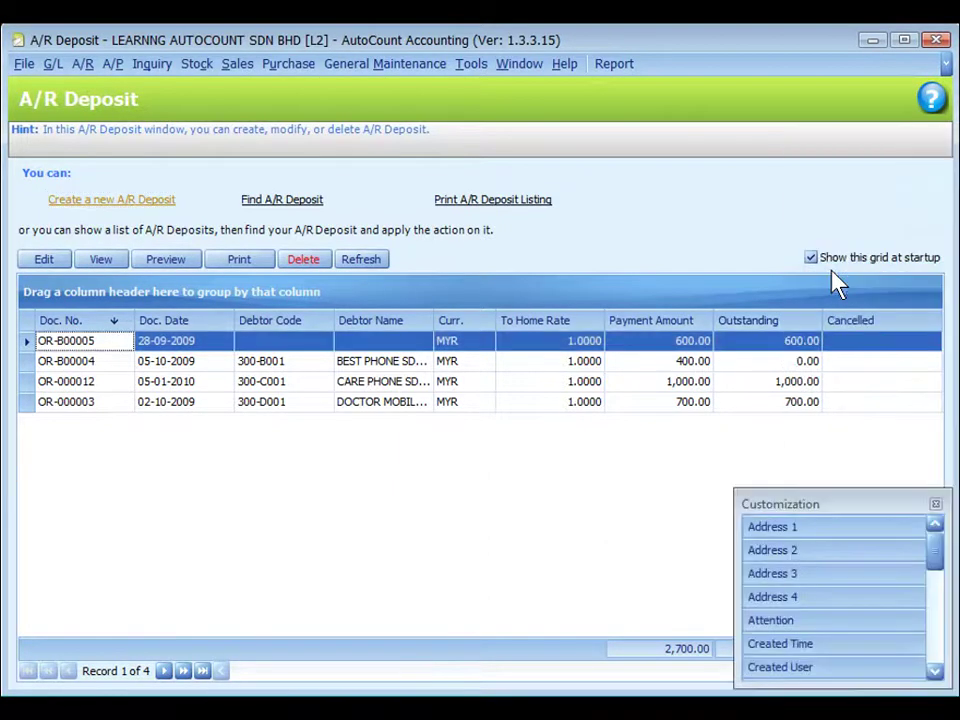
{"action": "left_click_drag", "start_coordinate": [866, 503], "coordinate": [843, 393]}
{"action": "scroll", "coordinate": [913, 470], "scroll_direction": "down", "scroll_amount": 2}
{"action": "left_click_drag", "start_coordinate": [913, 470], "coordinate": [690, 330]}
{"action": "left_click_drag", "start_coordinate": [764, 507], "coordinate": [740, 342]}
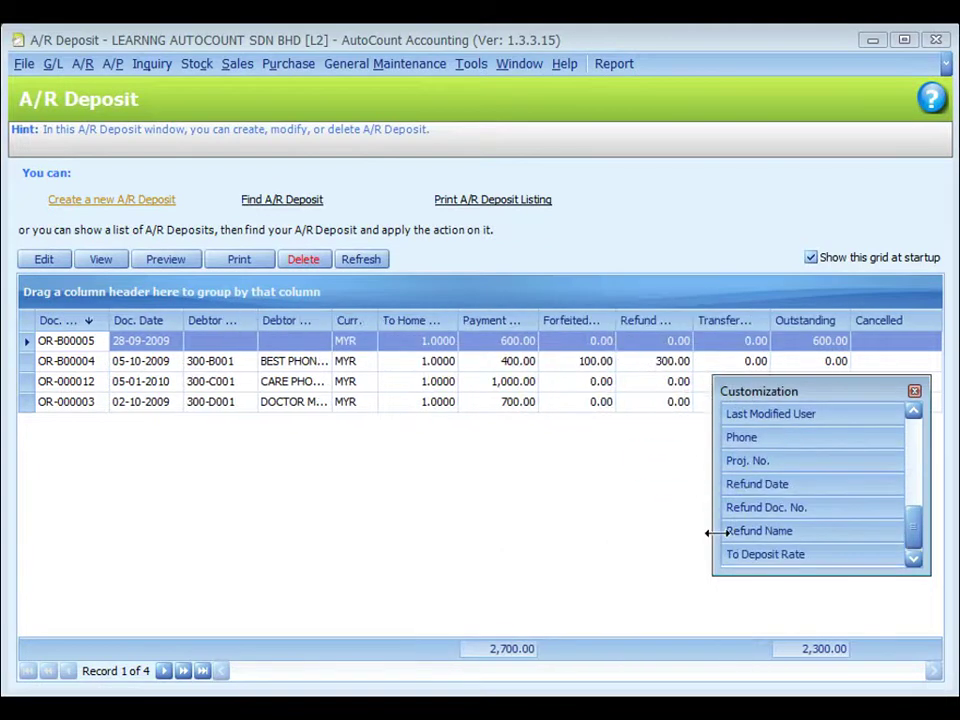
{"action": "left_click", "coordinate": [914, 391]}
Remove the To Home Rate column and best-fit all columns.
{"action": "left_click_drag", "start_coordinate": [408, 322], "coordinate": [398, 466]}
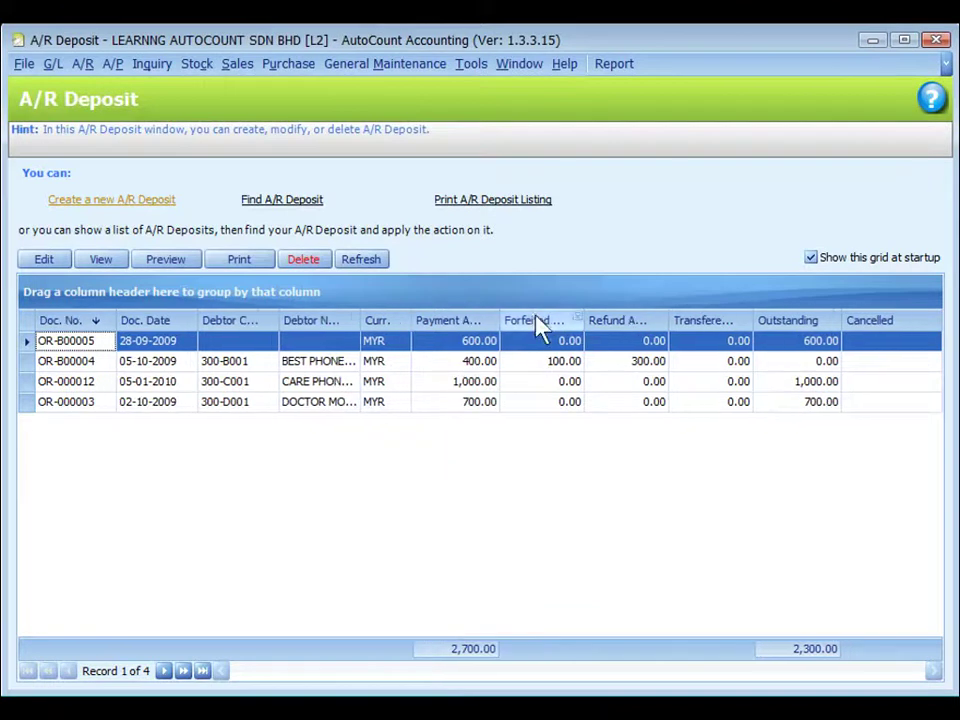
{"action": "right_click", "coordinate": [510, 321]}
{"action": "left_click", "coordinate": [580, 381]}
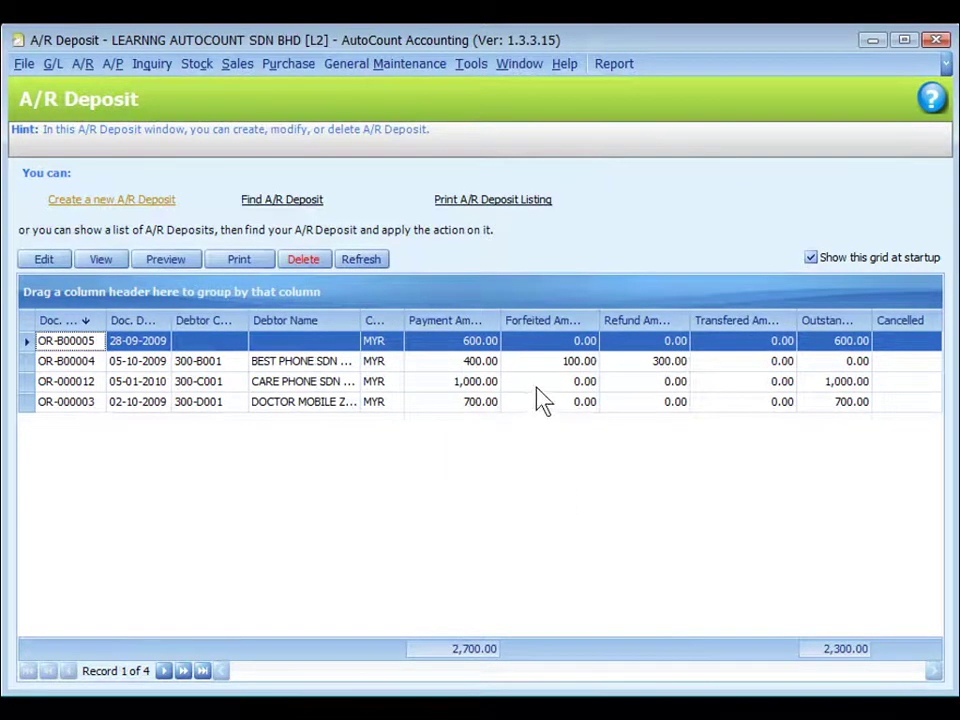
Open deposit OR-000012 and start editing its Forfeit & Refund details.
{"action": "left_click", "coordinate": [427, 382]}
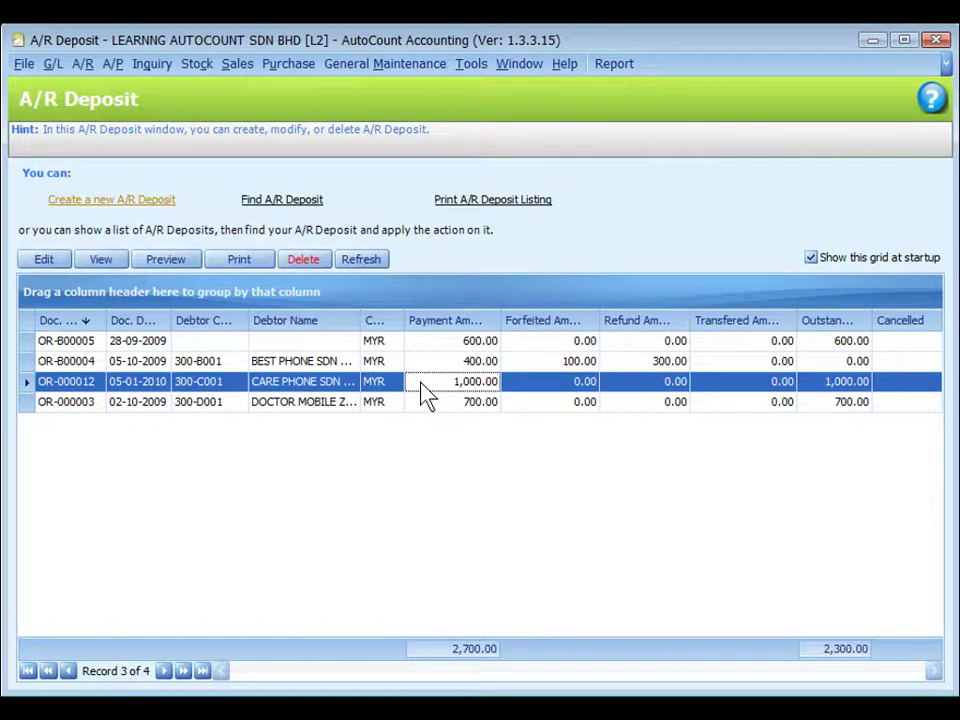
{"action": "left_click", "coordinate": [104, 264]}
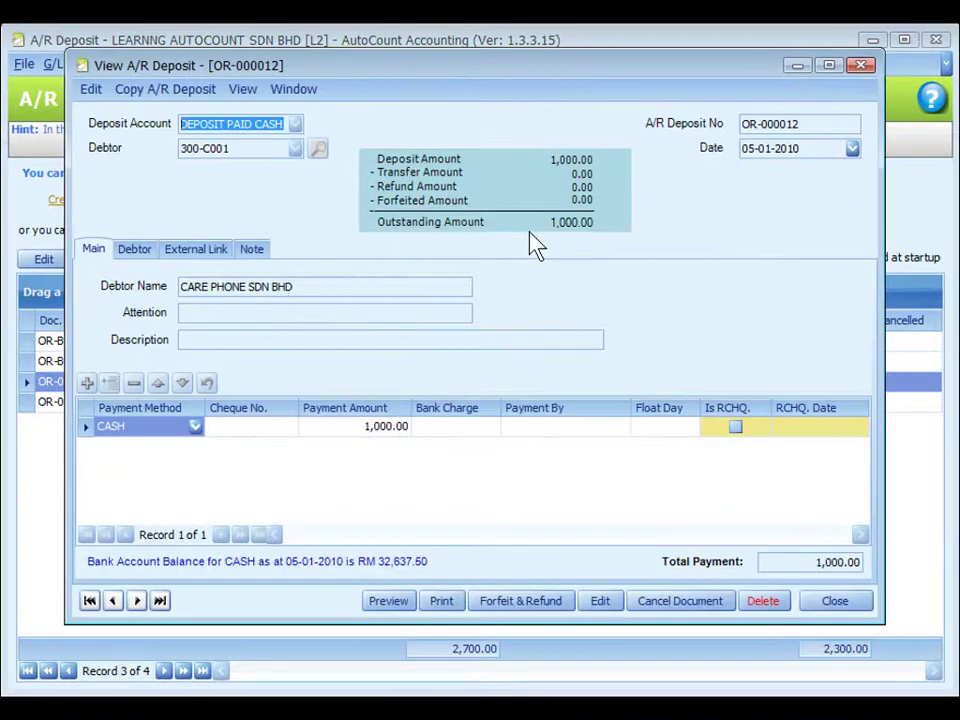
{"action": "left_click", "coordinate": [533, 240]}
{"action": "left_click", "coordinate": [518, 607]}
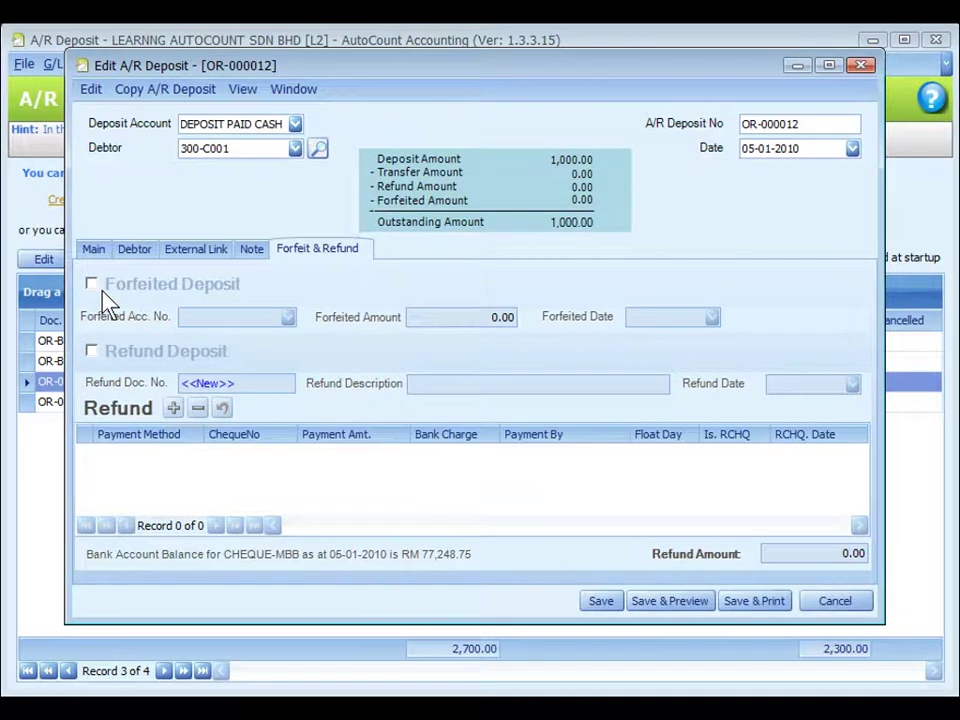
Enable forfeit and refund, forfeiting 200.00 to account 540-0000.
{"action": "left_click", "coordinate": [91, 285]}
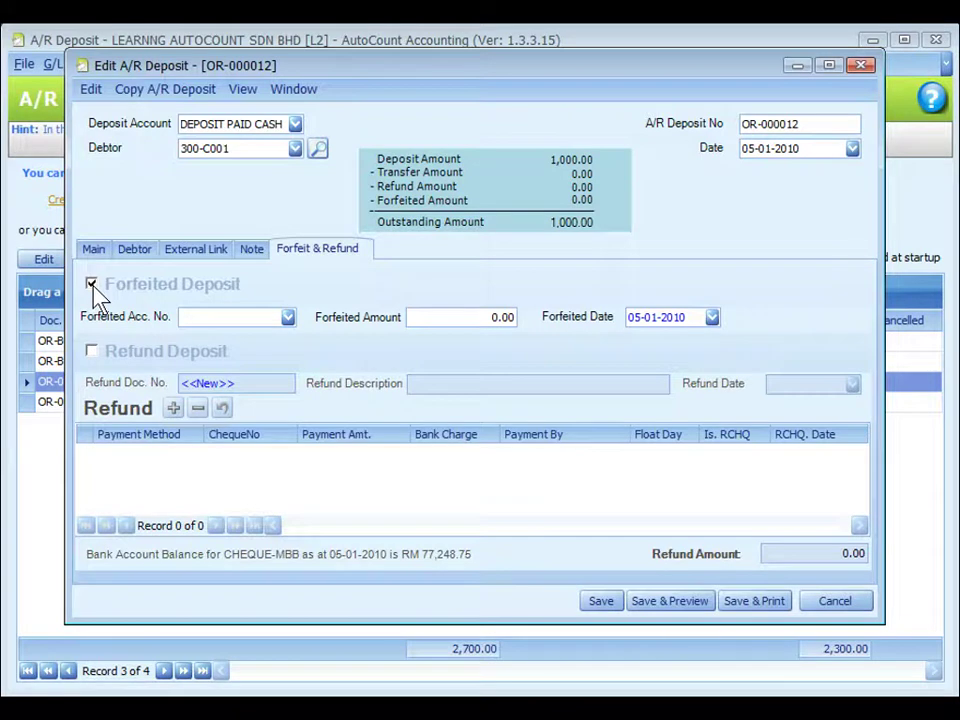
{"action": "left_click", "coordinate": [91, 351]}
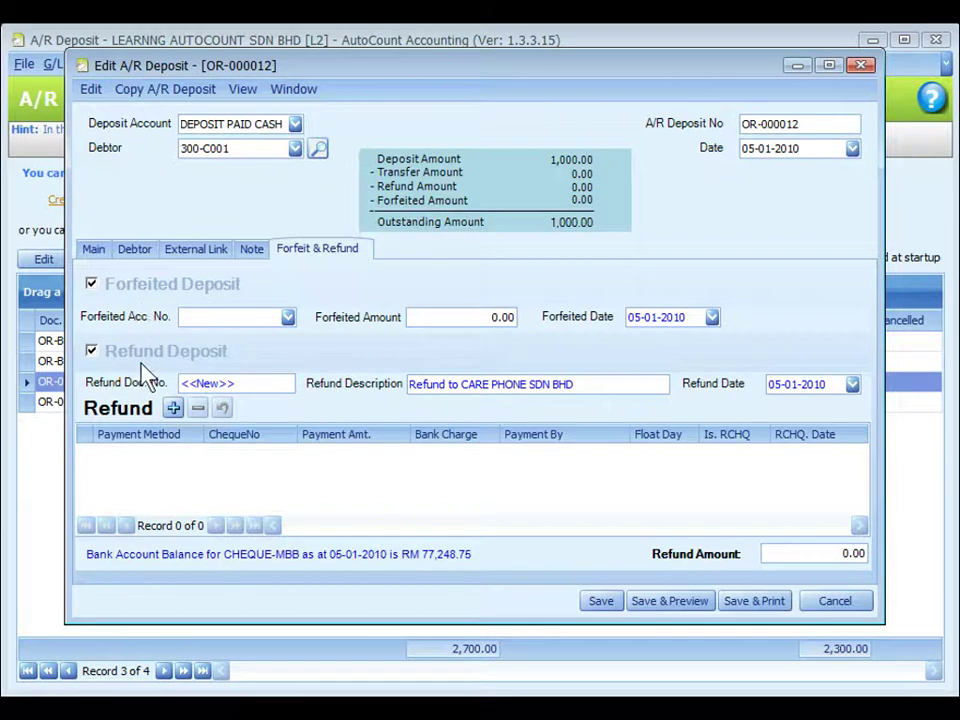
{"action": "left_click", "coordinate": [208, 316]}
{"action": "type", "text": "540-0000"}
{"action": "key", "text": "Tab"}
{"action": "type", "text": "200"}
Add a 300.00 CASH refund line and save the deposit.
{"action": "left_click", "coordinate": [175, 418]}
{"action": "left_click", "coordinate": [194, 452]}
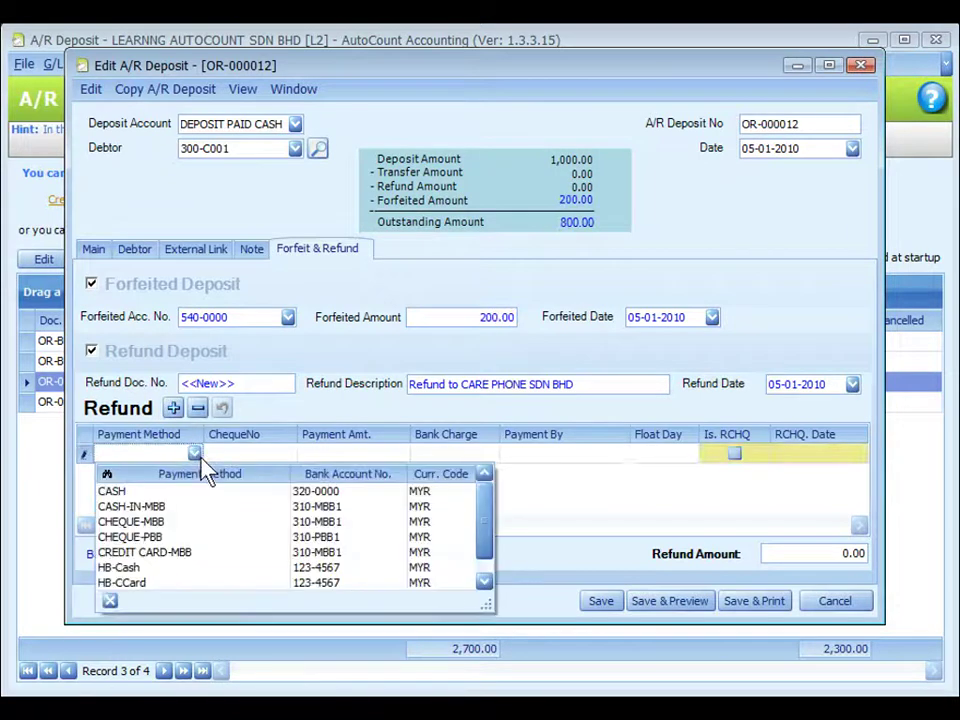
{"action": "left_click", "coordinate": [170, 491]}
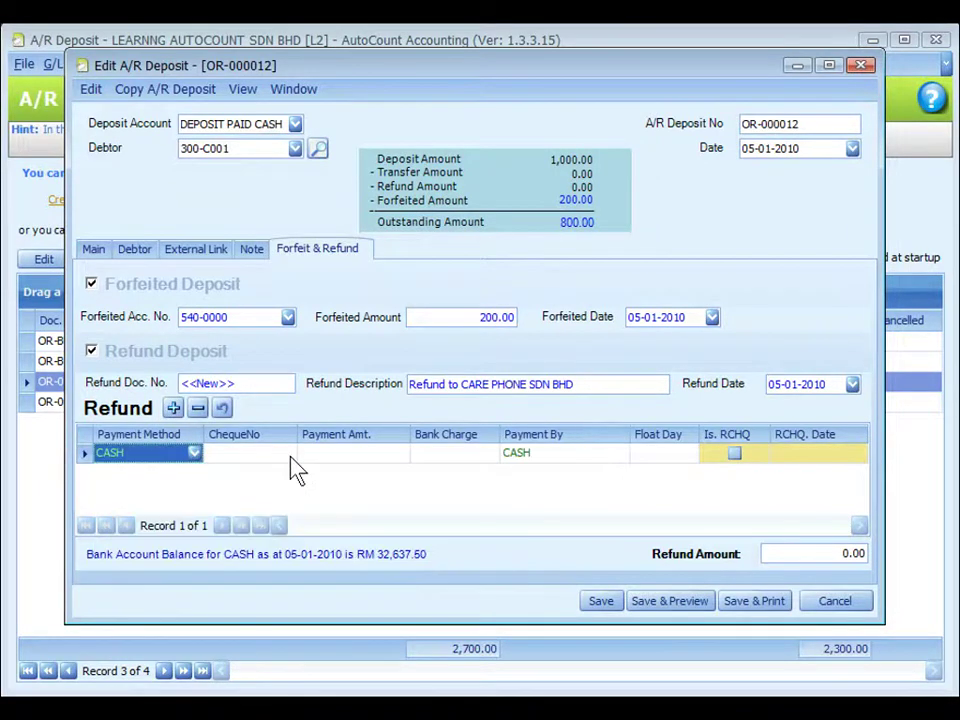
{"action": "left_click", "coordinate": [395, 453]}
{"action": "type", "text": "300"}
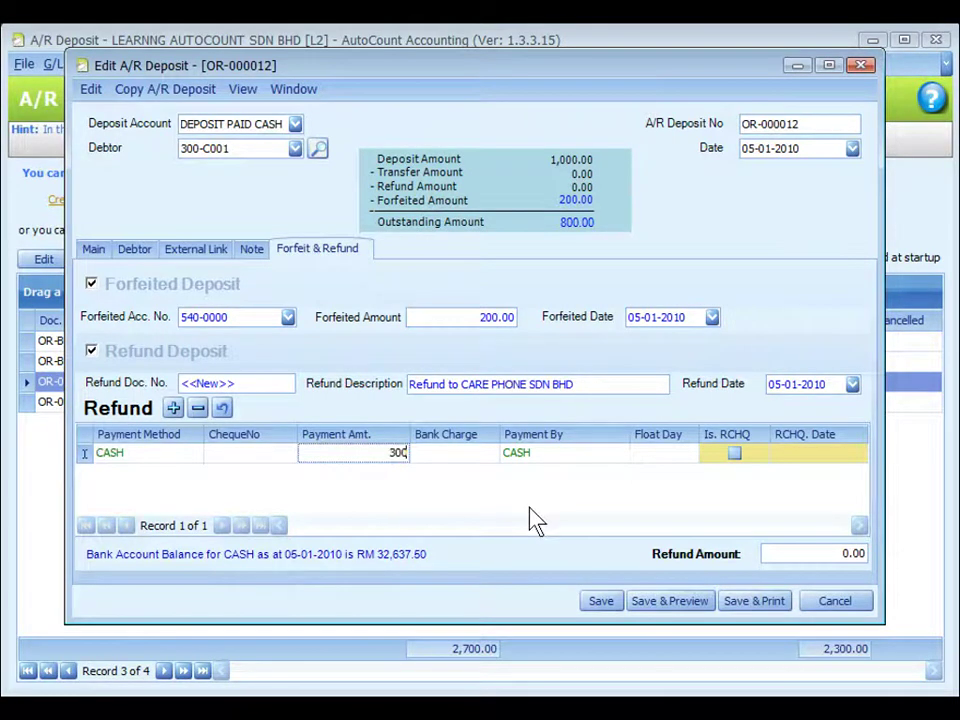
{"action": "key", "text": "Return"}
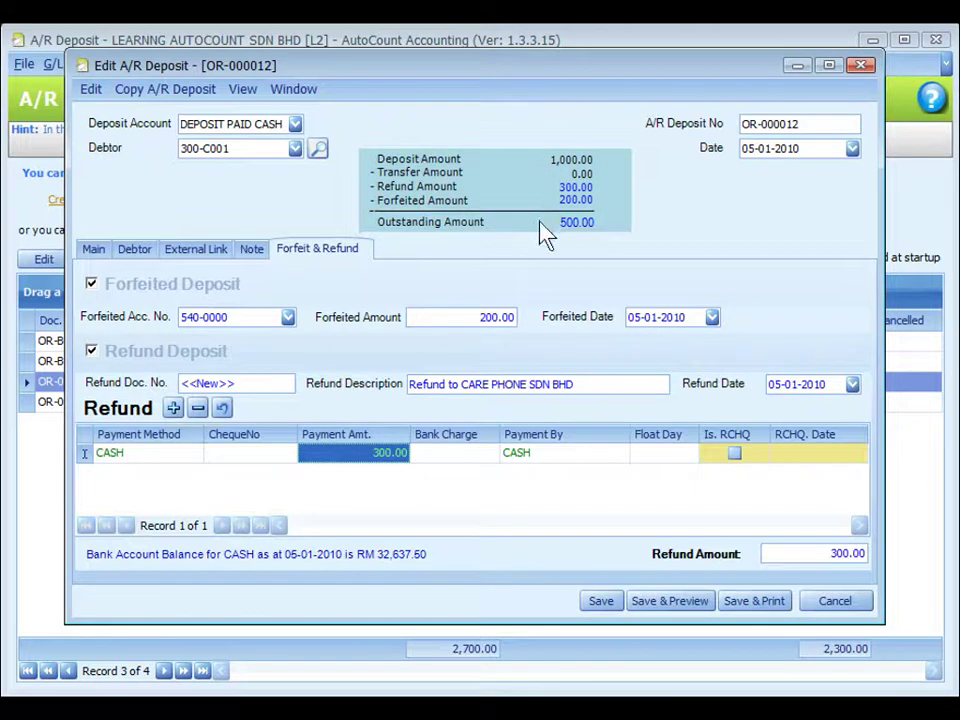
{"action": "left_click", "coordinate": [603, 604]}
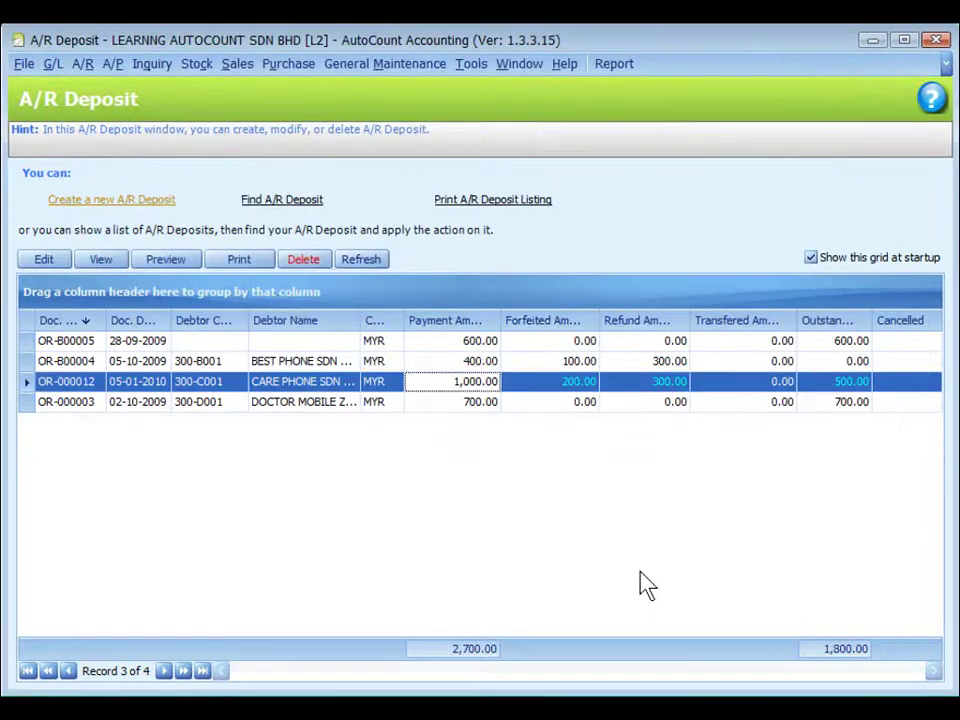
Close the A/R Deposit list with Escape.
{"action": "key", "text": "Escape"}
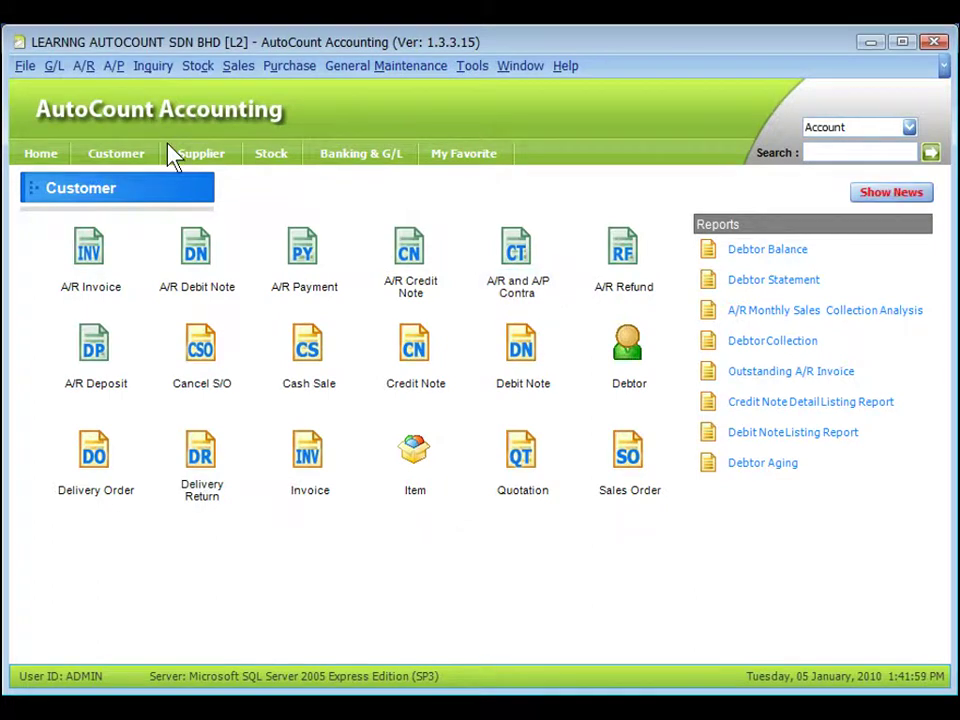
Open the A/R and A/P Contra list and view contra JV-000004.
{"action": "left_click", "coordinate": [84, 66]}
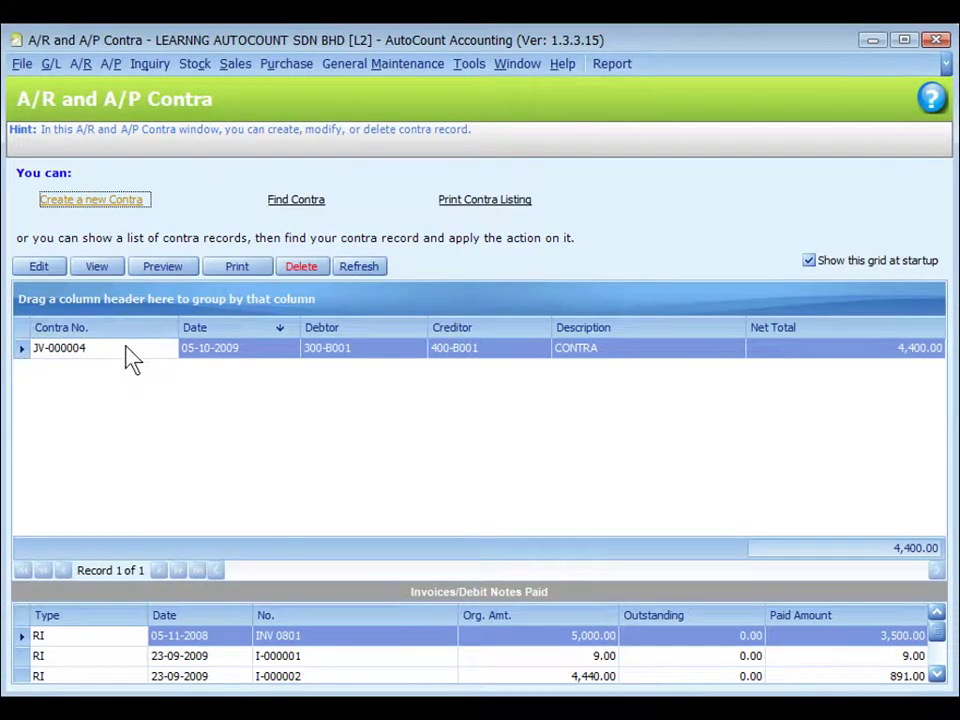
{"action": "left_click", "coordinate": [97, 266]}
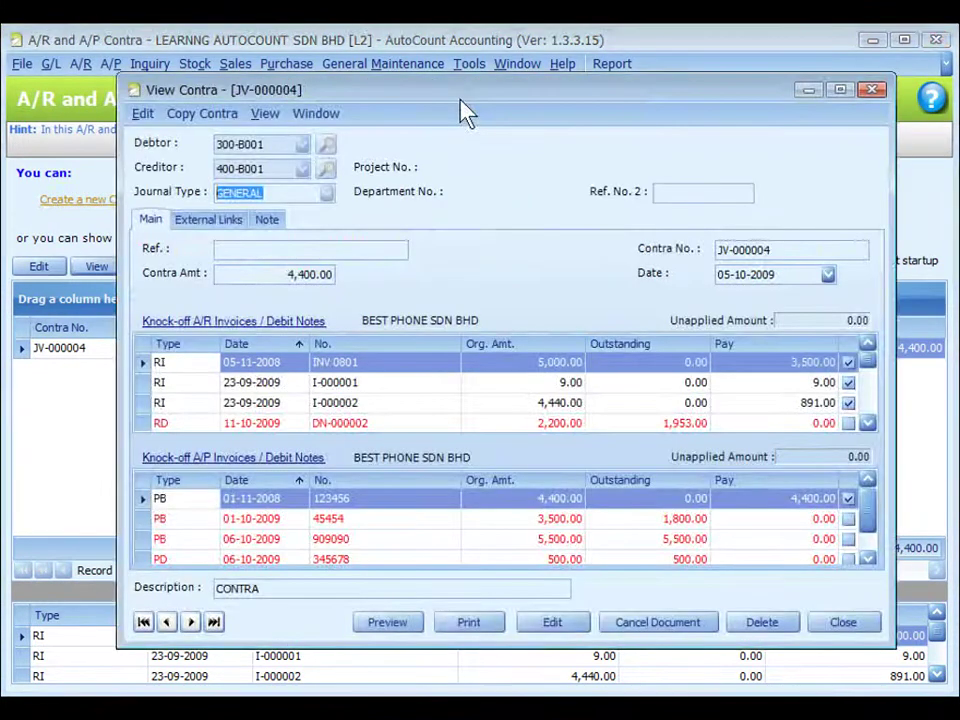
Put contra JV-000004 into edit mode, check its Pay column entries, and save it unchanged.
{"action": "left_click", "coordinate": [546, 628]}
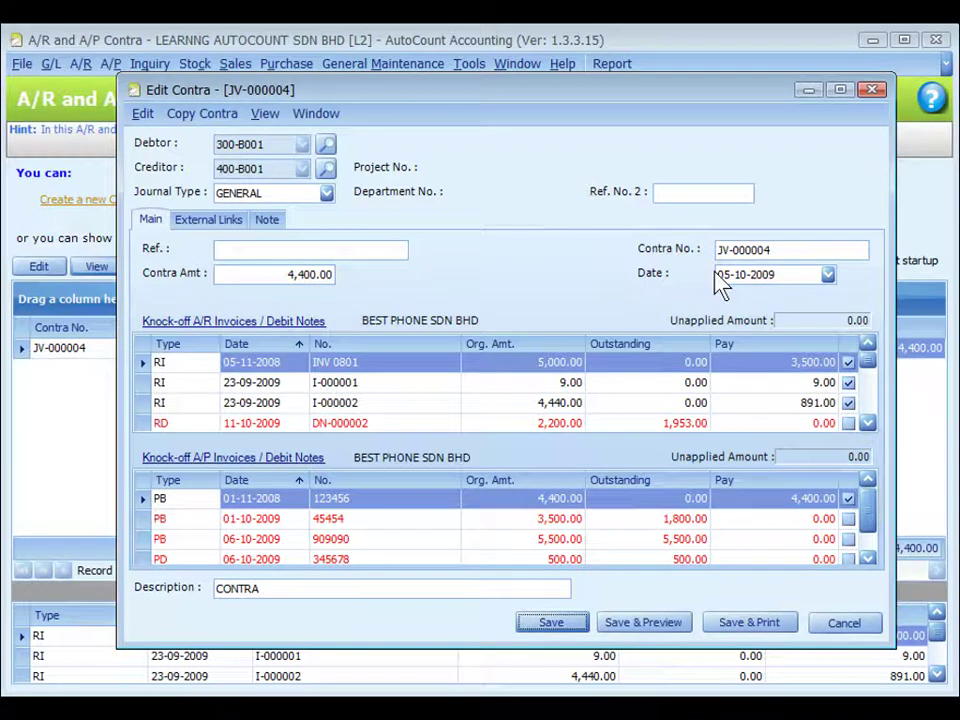
{"action": "left_click", "coordinate": [772, 388]}
{"action": "left_click", "coordinate": [782, 540]}
{"action": "left_click", "coordinate": [805, 336]}
{"action": "left_click", "coordinate": [779, 460]}
{"action": "left_click", "coordinate": [553, 622]}
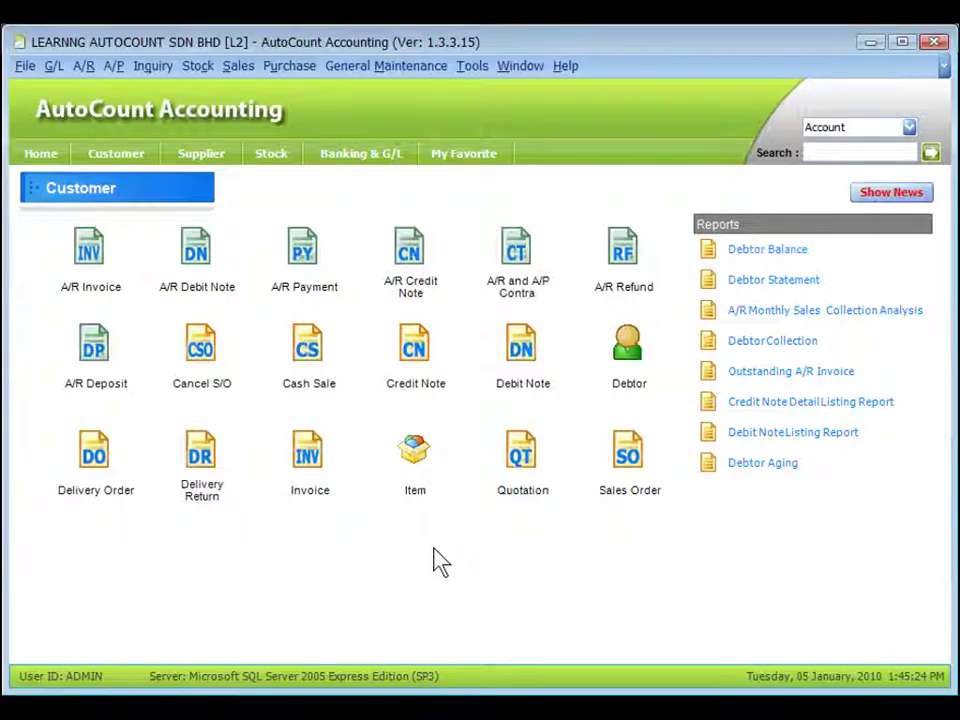